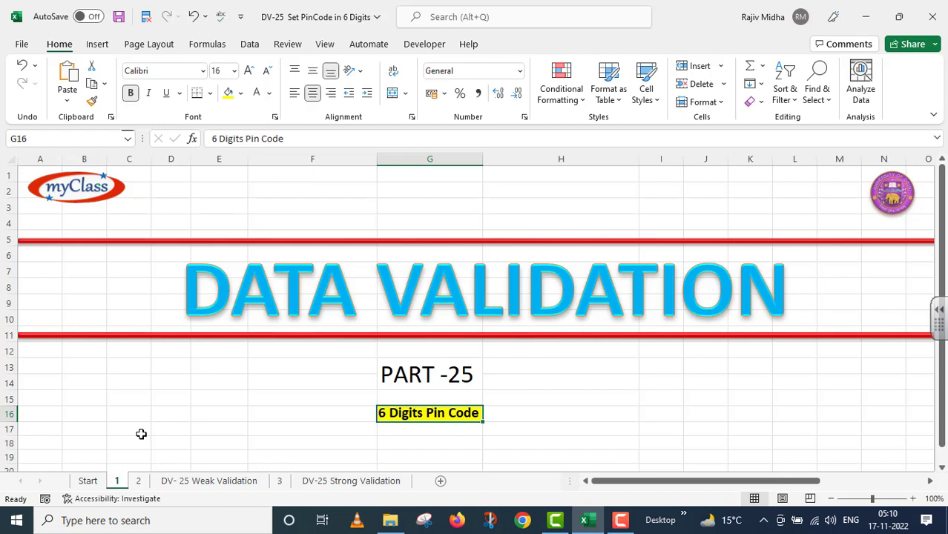
# Go to the DV- 25 Weak Validation sheet and select Pin Code cells H3 through H11.
pyautogui.click(186, 482)
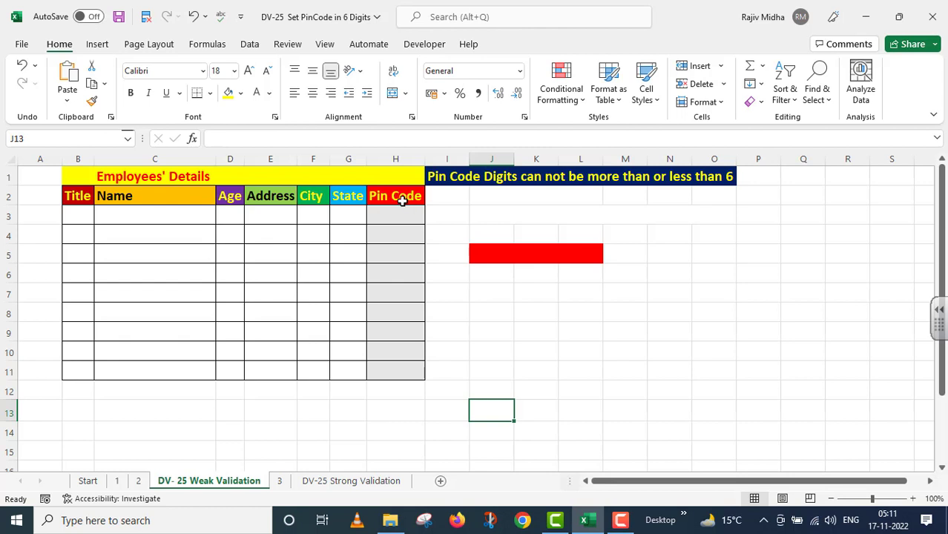
pyautogui.moveTo(398, 210); pyautogui.dragTo(393, 372)
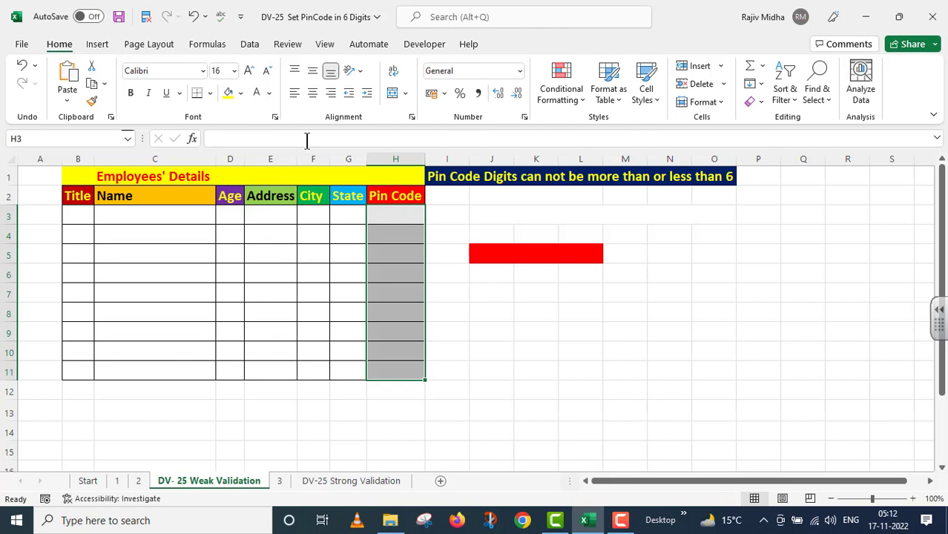
# Add a Data Validation rule on H3:H11 allowing Text length equal to 6.
pyautogui.click(250, 46)
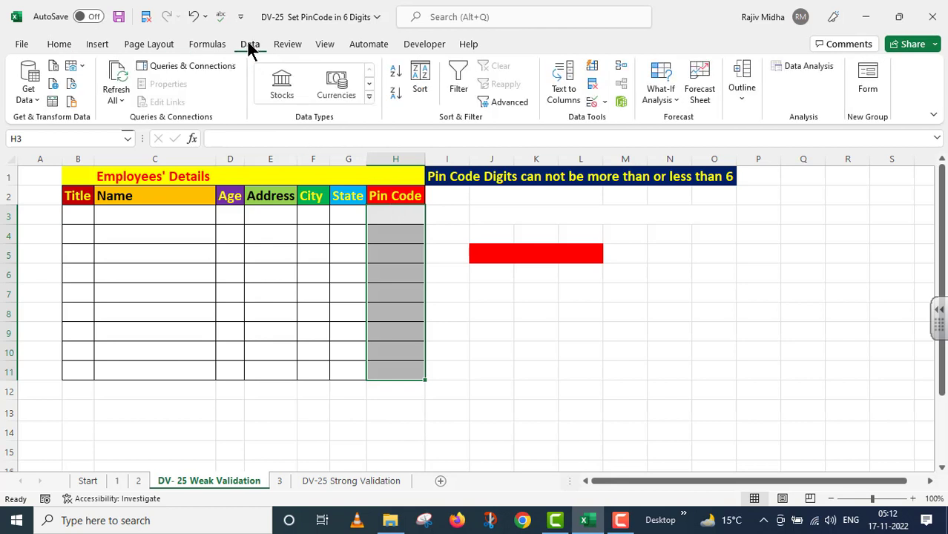
pyautogui.click(605, 101)
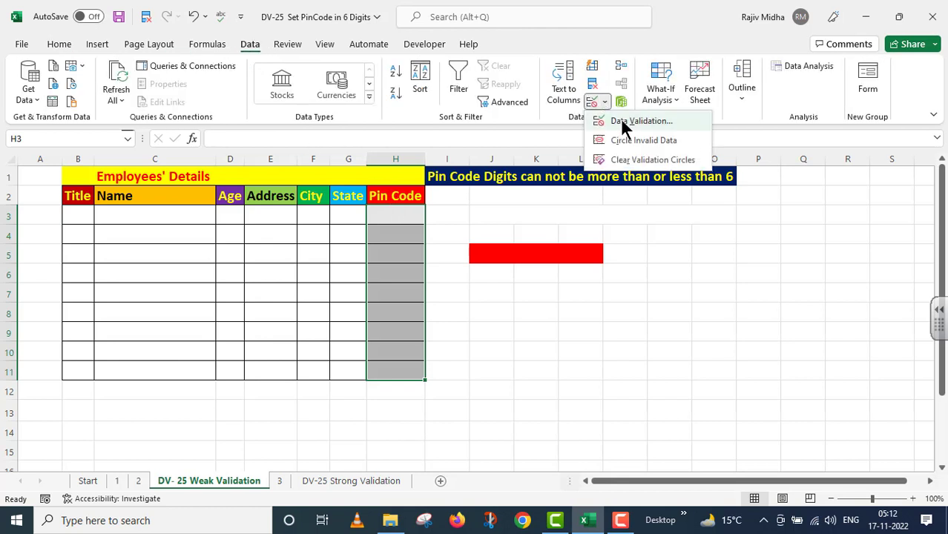
pyautogui.click(623, 123)
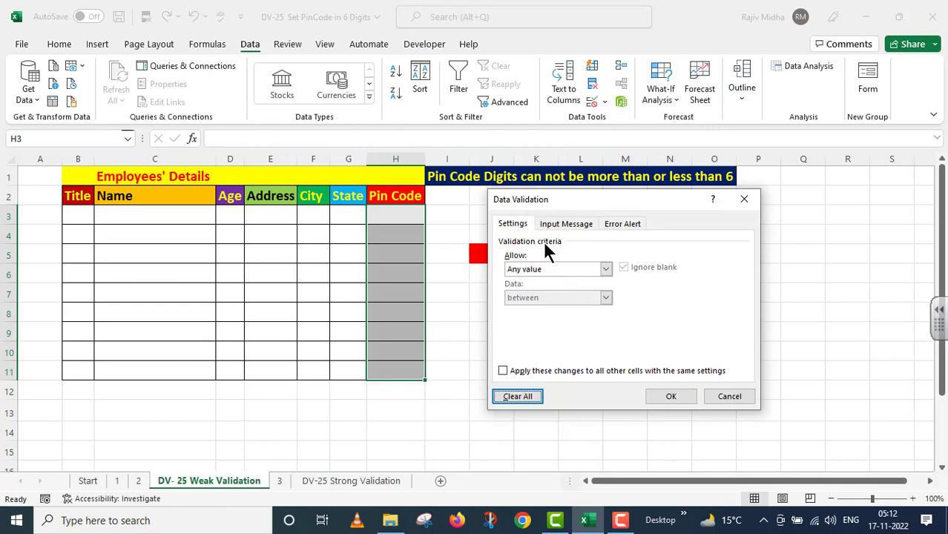
pyautogui.click(606, 270)
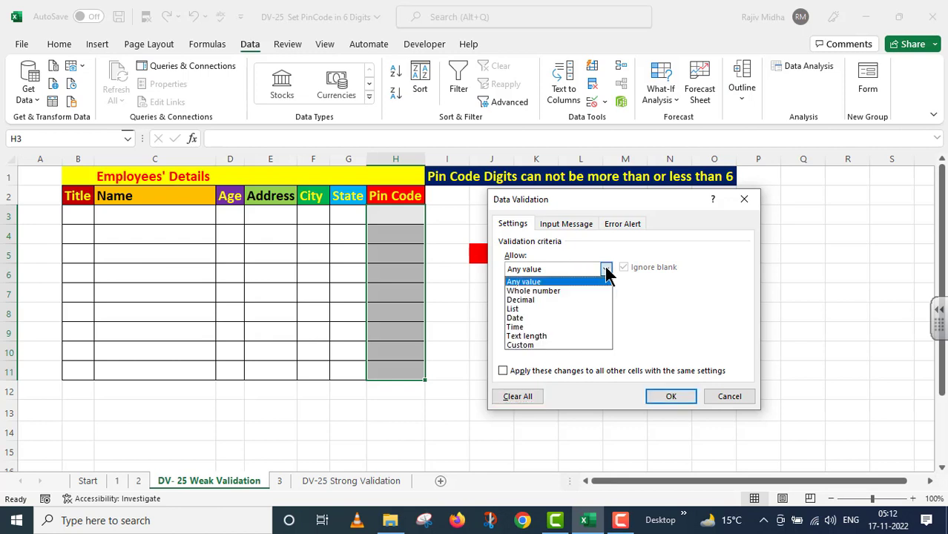
pyautogui.click(545, 336)
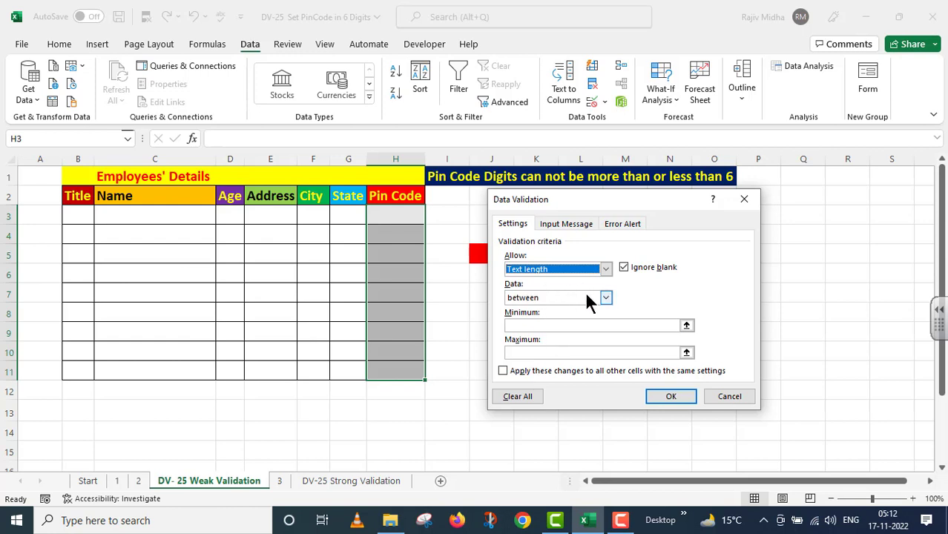
pyautogui.click(607, 297)
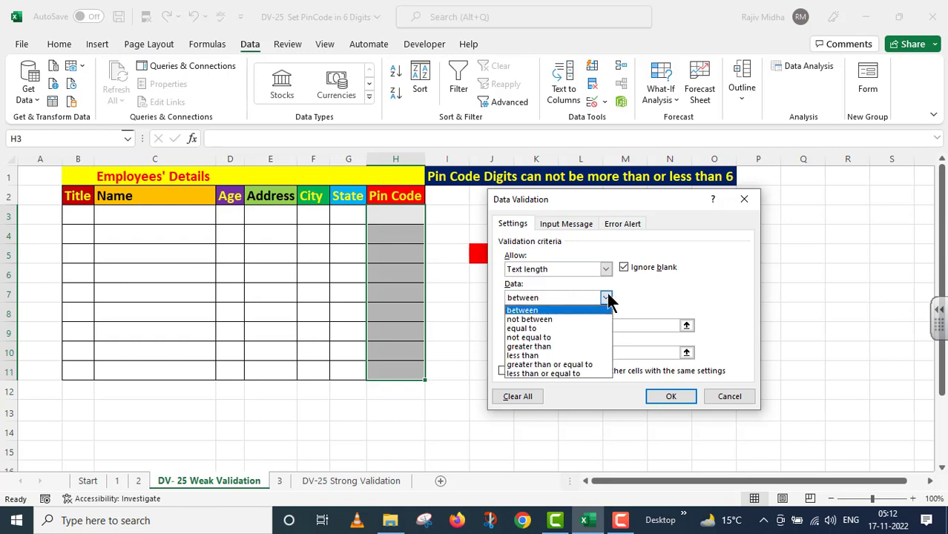
pyautogui.click(537, 329)
pyautogui.click(540, 326)
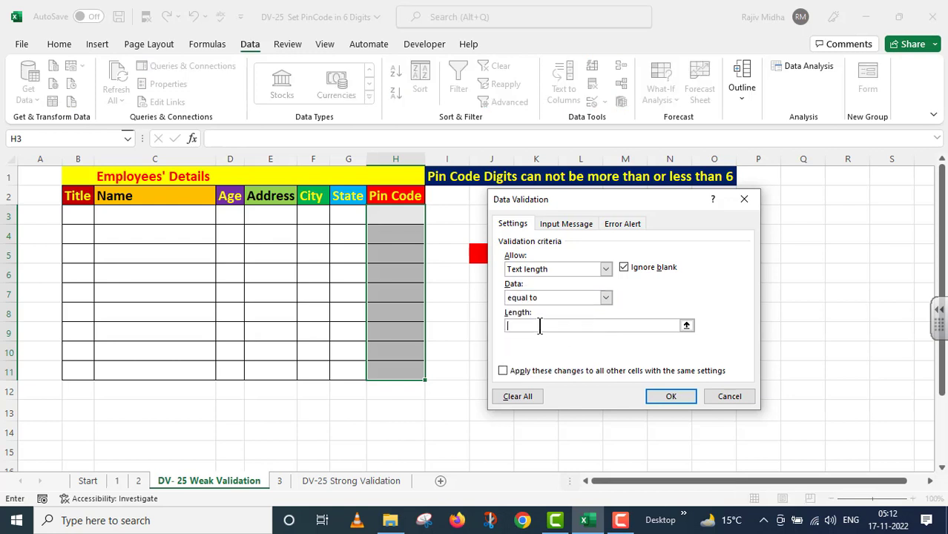
pyautogui.write('6')
pyautogui.click(670, 397)
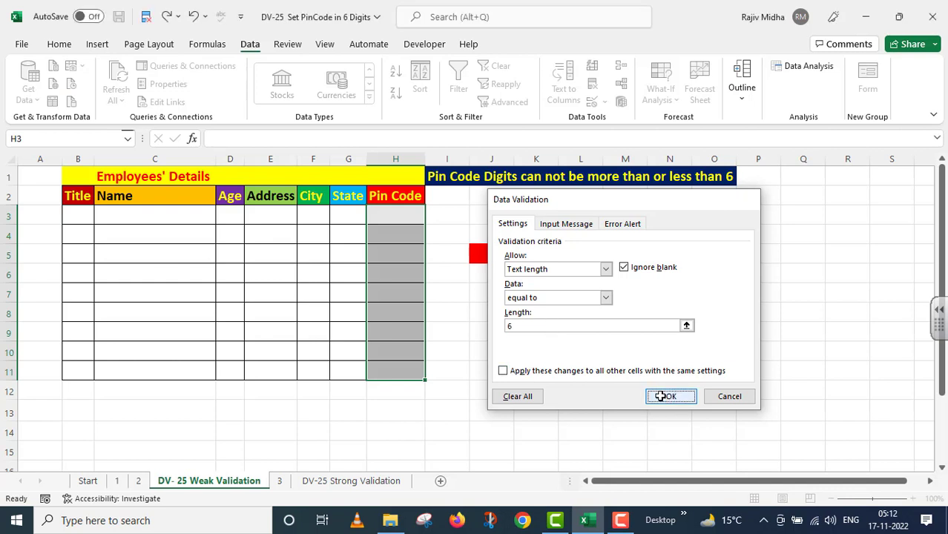
pyautogui.click(396, 215)
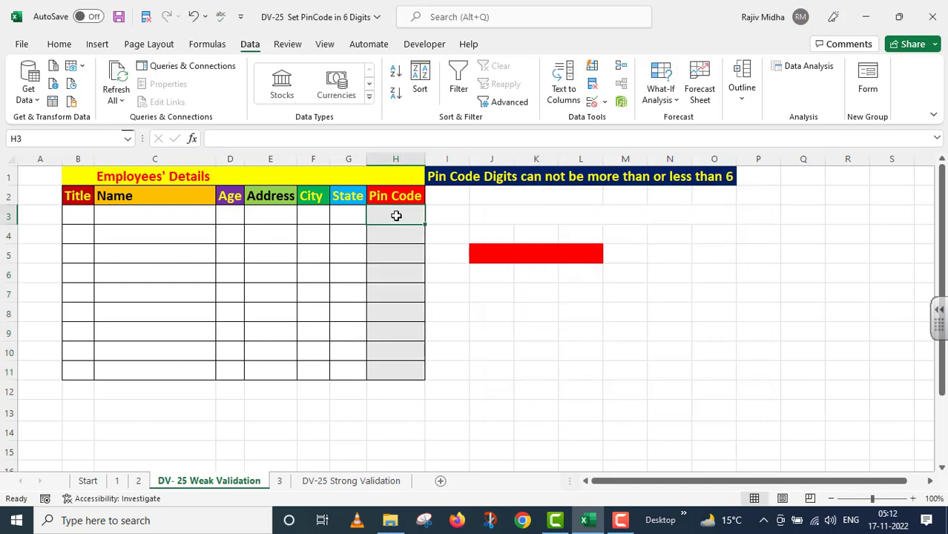
# Enter 123456 in H3, then cancel the rejected 5-digit entry 12345 in H4.
pyautogui.write('12')
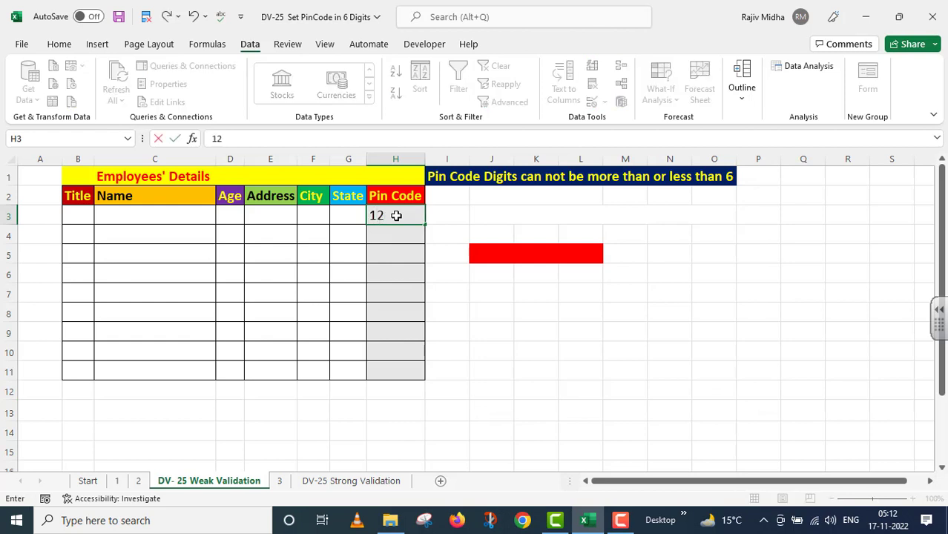
pyautogui.write('3456')
pyautogui.click(408, 235)
pyautogui.write('1')
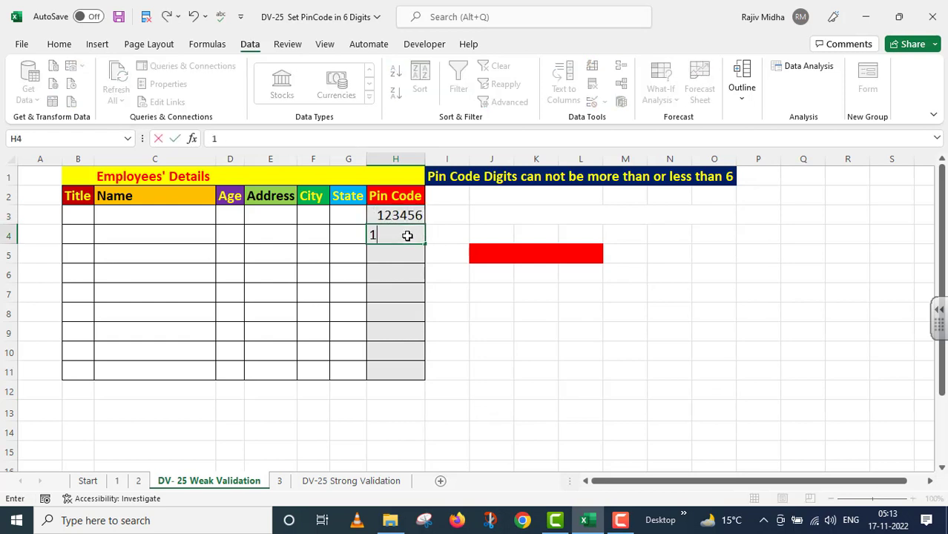
pyautogui.write('2345')
pyautogui.press('Return')
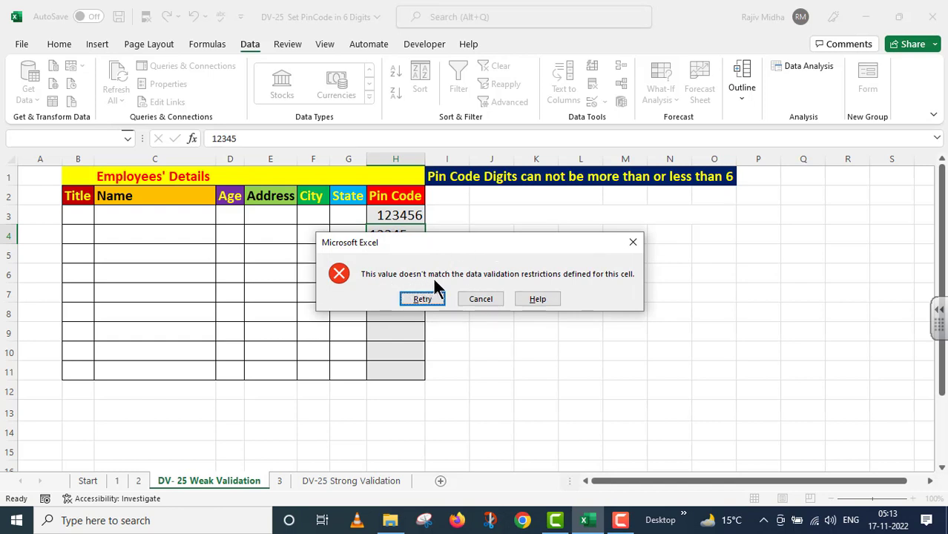
pyautogui.moveTo(471, 238); pyautogui.dragTo(473, 258)
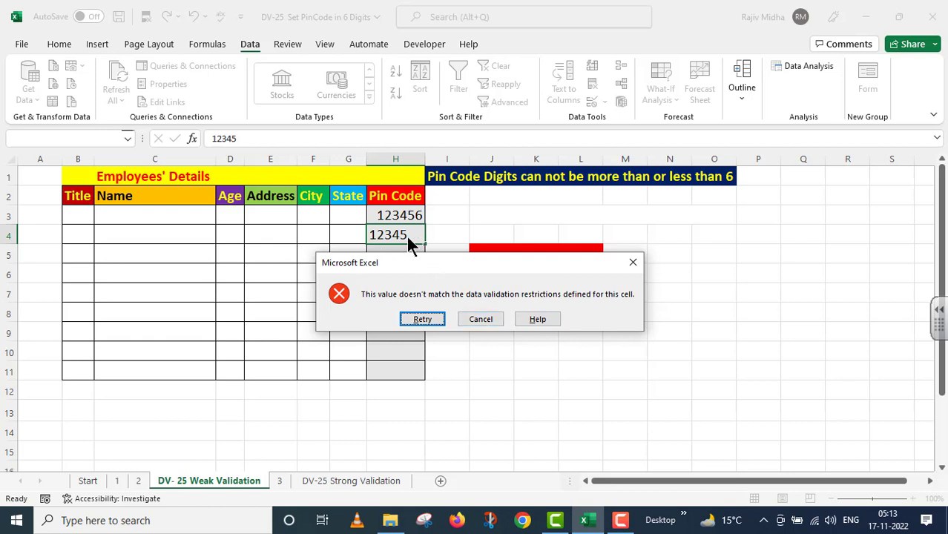
pyautogui.click(475, 324)
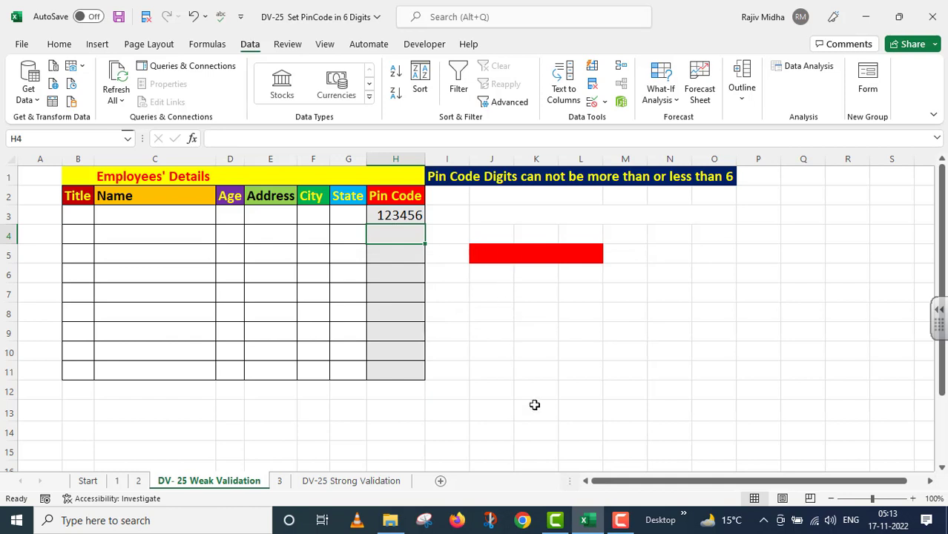
# Enter 234567 in H4, then cancel the rejected 7-digit entry 1234567 in H5.
pyautogui.write('234567')
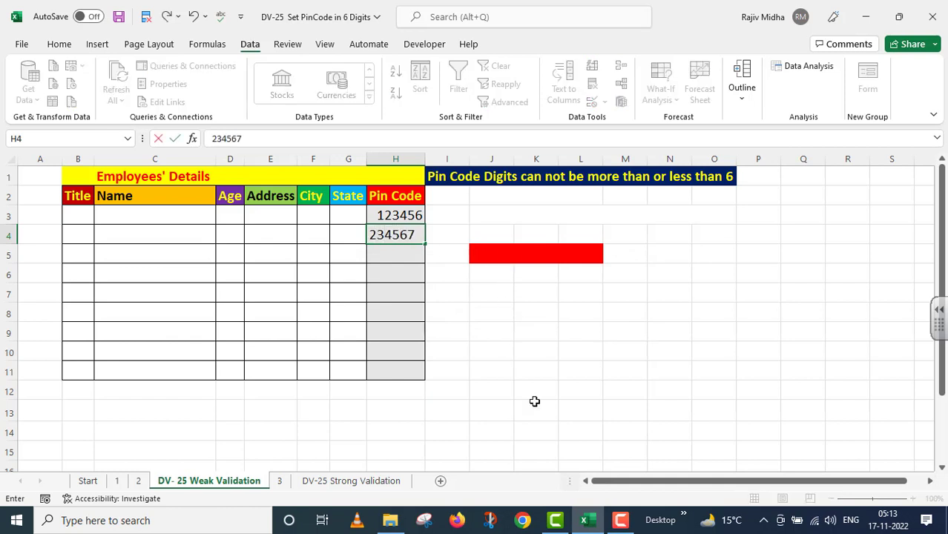
pyautogui.press('Return')
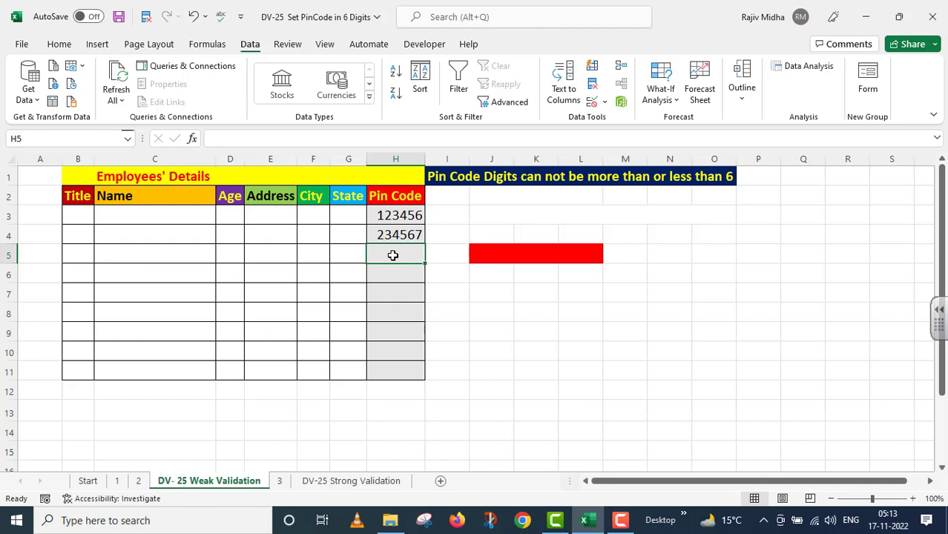
pyautogui.write('1234')
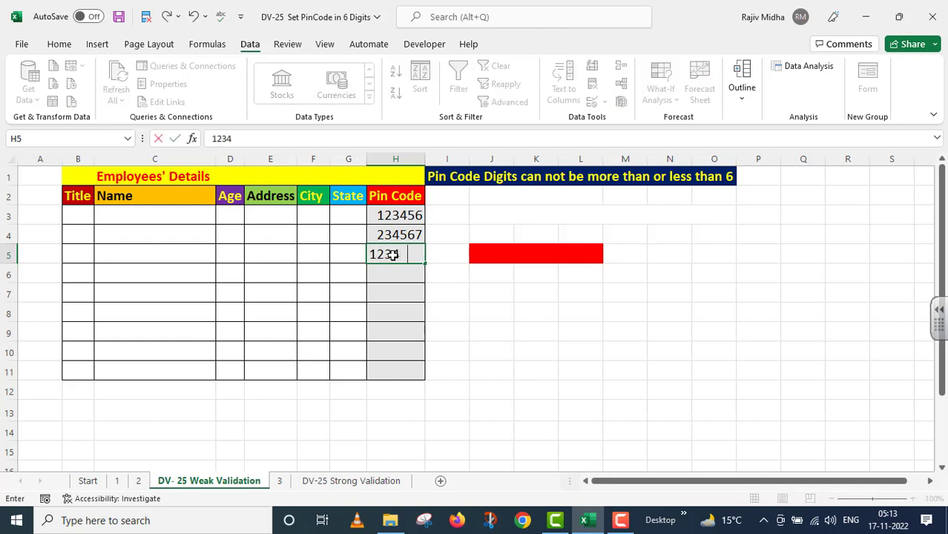
pyautogui.write('567')
pyautogui.press('Return')
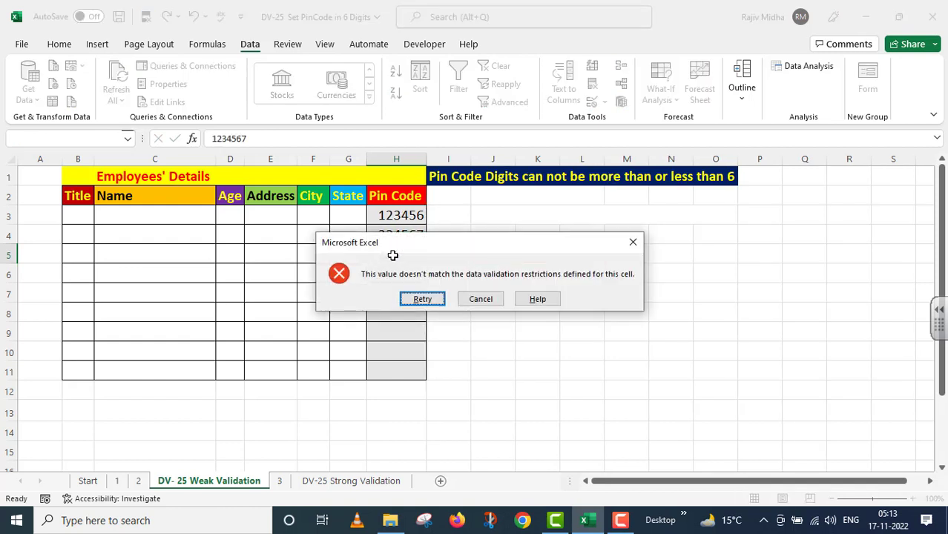
pyautogui.moveTo(424, 249); pyautogui.dragTo(586, 292)
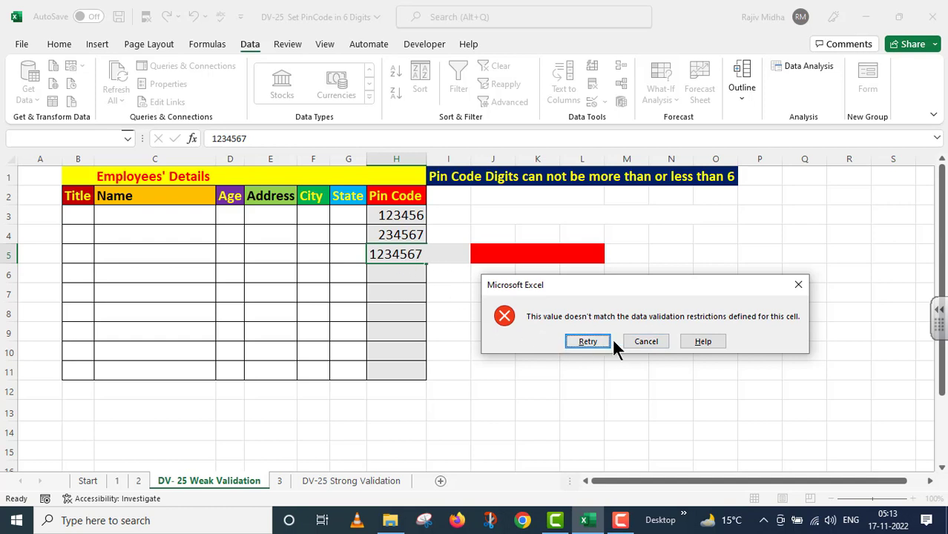
pyautogui.click(643, 343)
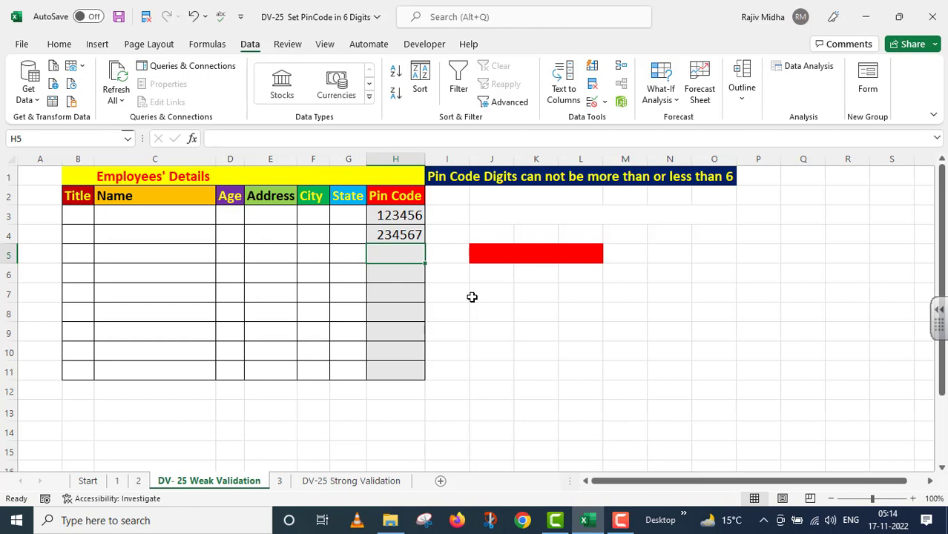
# Enter the text ABCDEF in H5, which the length-only rule accepts.
pyautogui.write('AB')
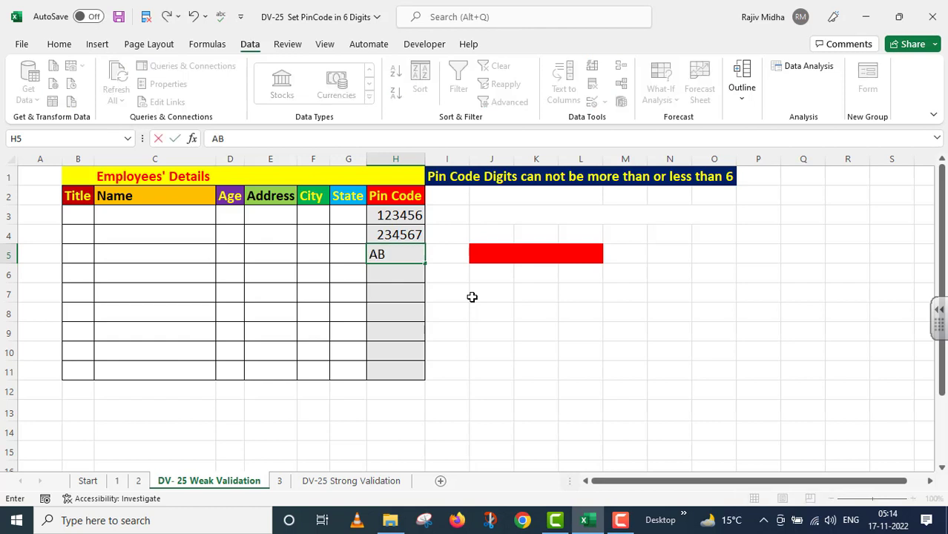
pyautogui.write('CDEF')
pyautogui.press('Return')
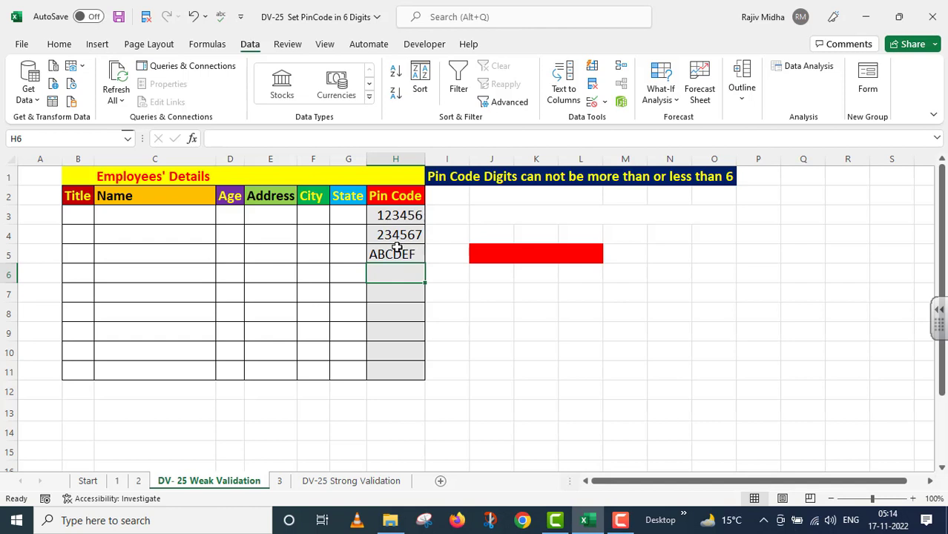
pyautogui.click(480, 254)
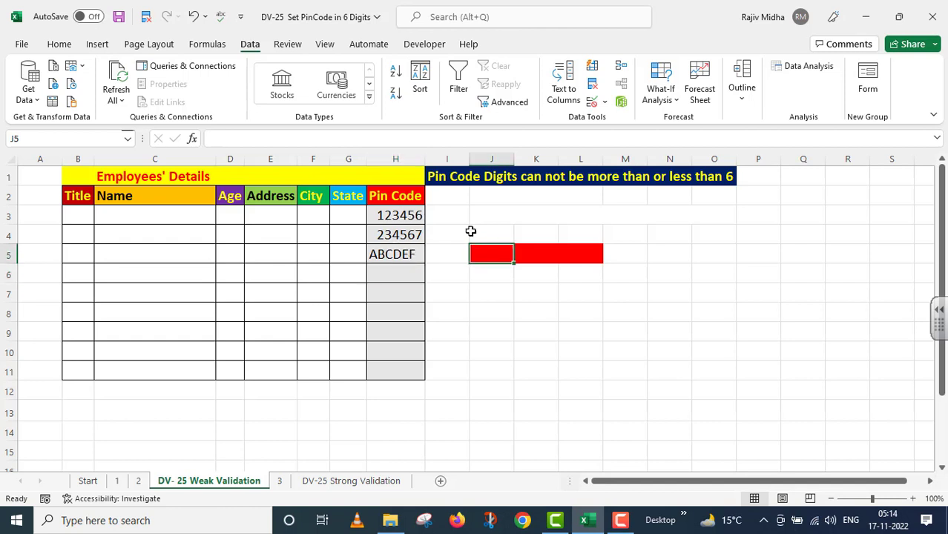
# Label cell J5 'Weak Validation' and go to the DV-25 Strong Validation sheet.
pyautogui.click(59, 44)
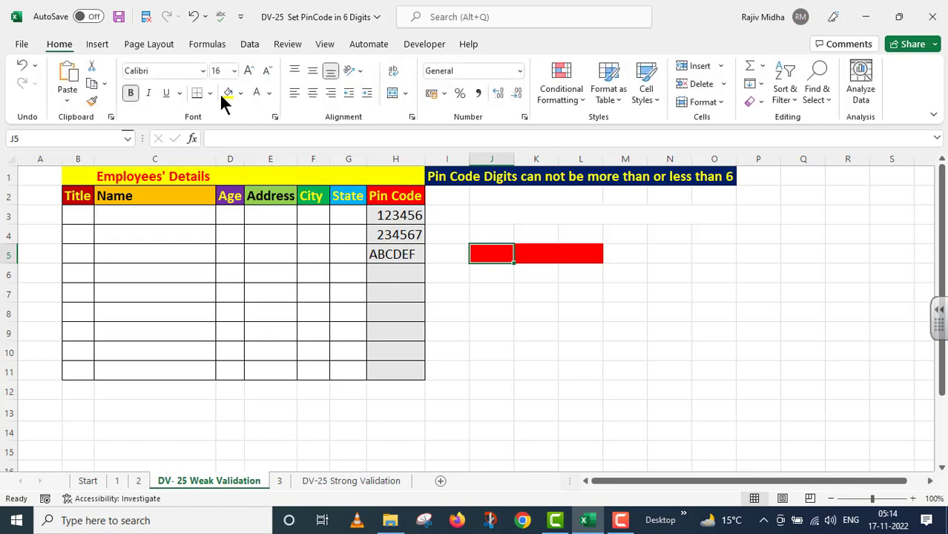
pyautogui.write('W')
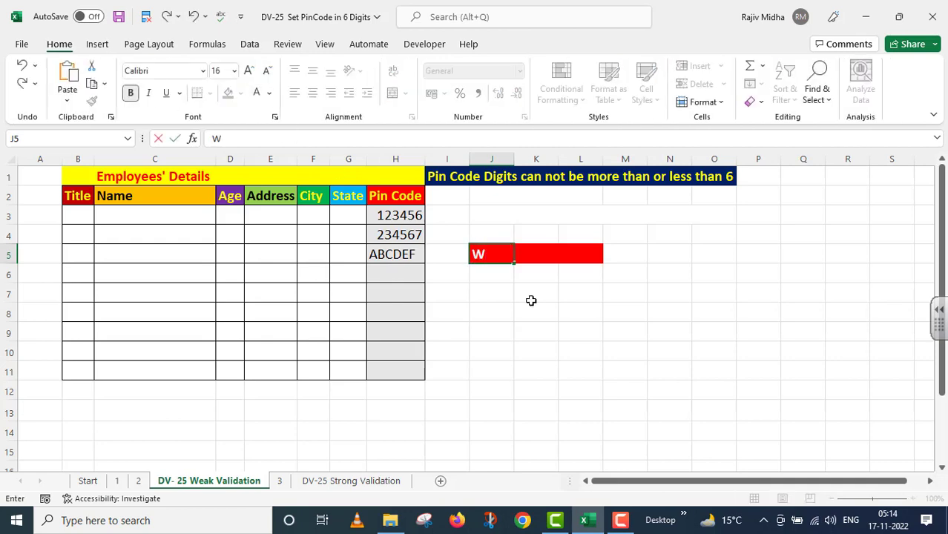
pyautogui.write('eak Validation')
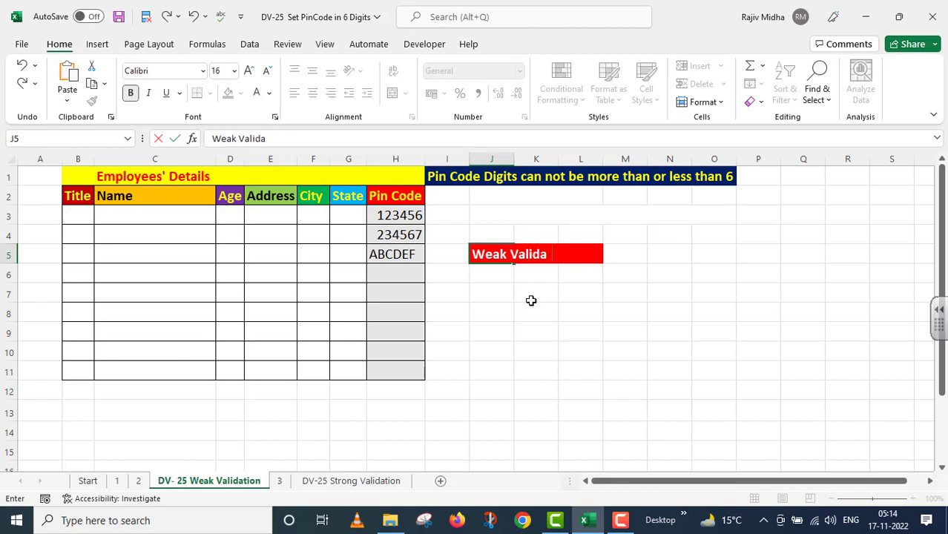
pyautogui.click(531, 308)
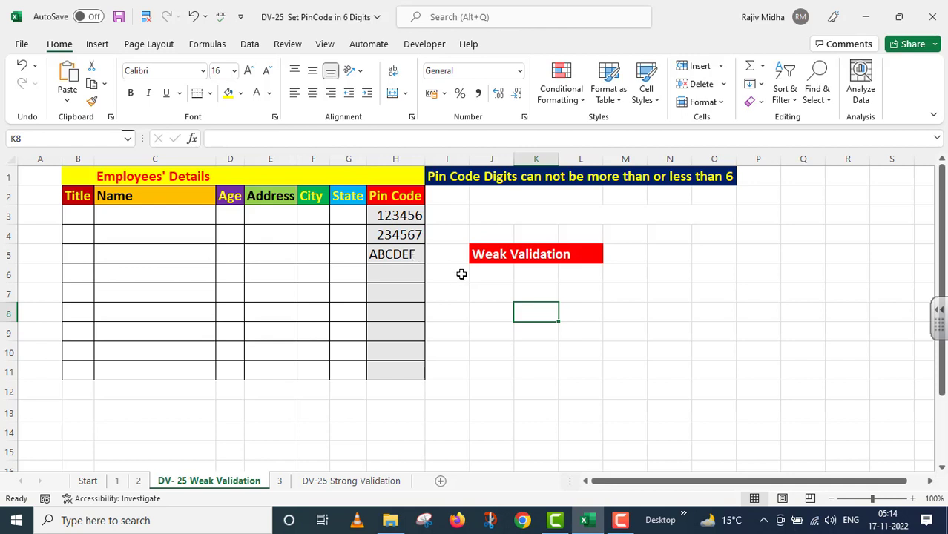
pyautogui.click(366, 483)
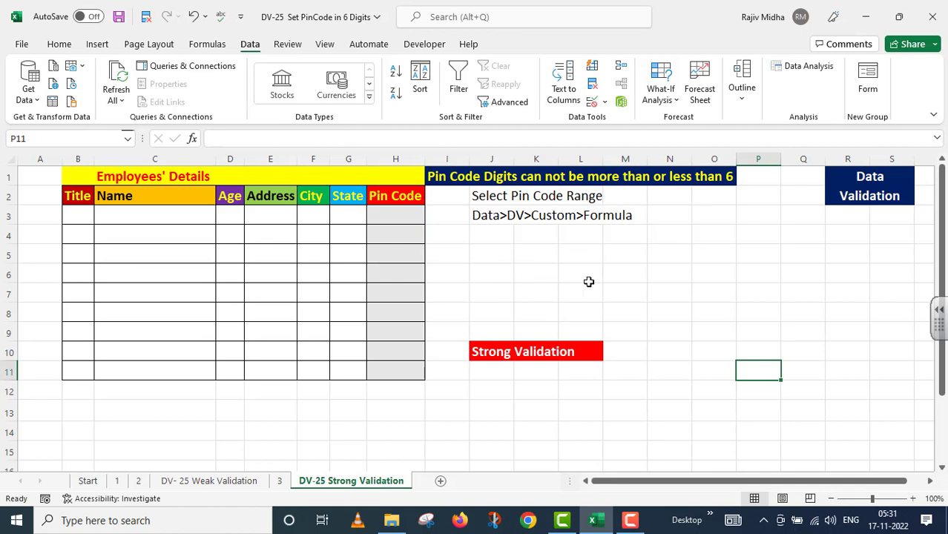
# Select H3:H11, choose Custom in Data Validation, and begin the formula =AND(ISNUMBER(.
pyautogui.click(394, 216)
pyautogui.moveTo(394, 275); pyautogui.dragTo(397, 367)
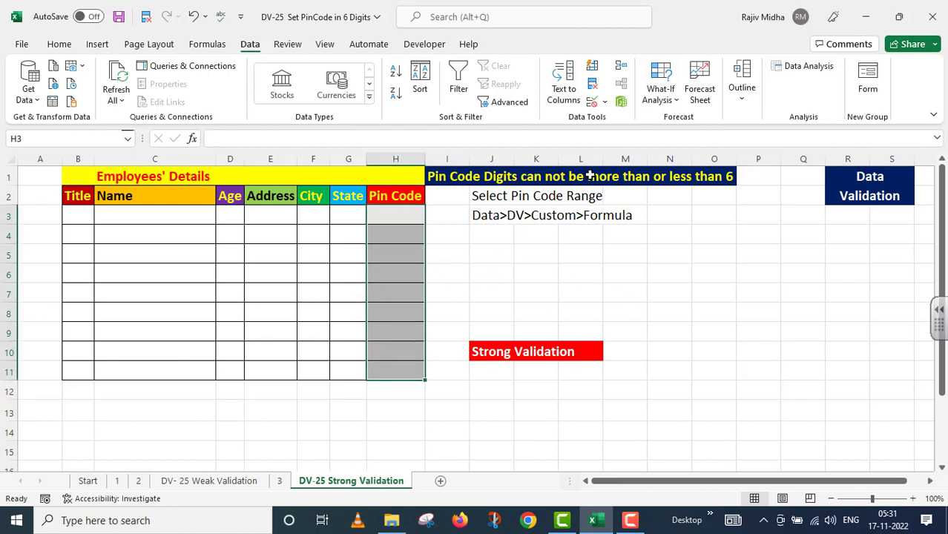
pyautogui.click(604, 102)
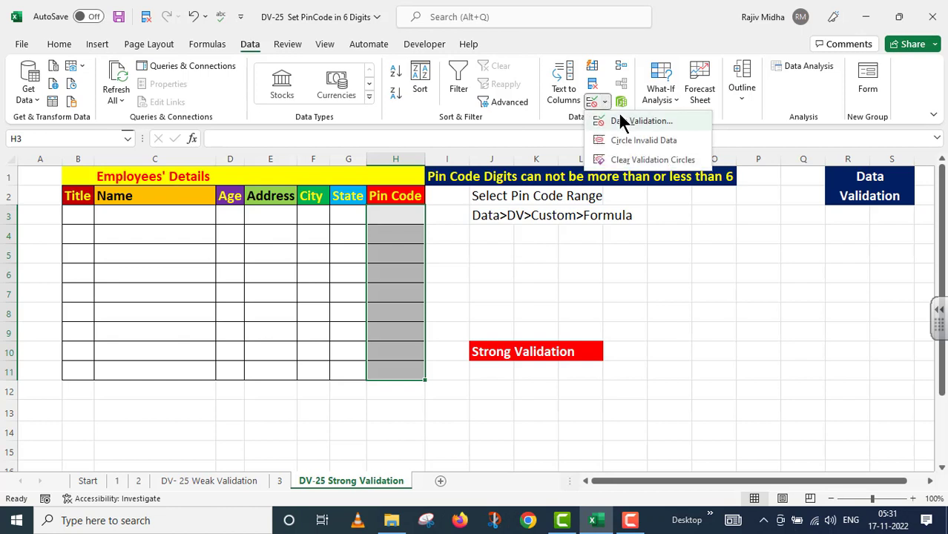
pyautogui.click(621, 120)
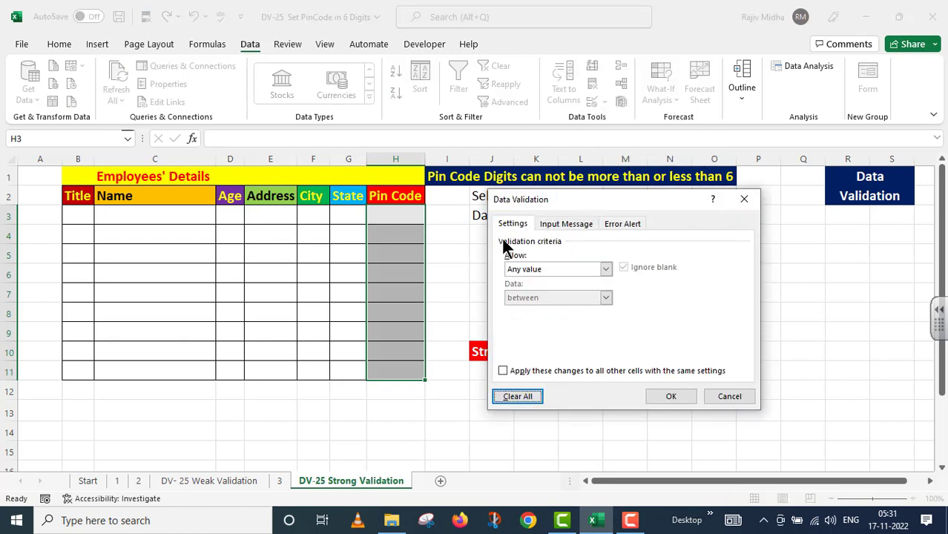
pyautogui.click(605, 270)
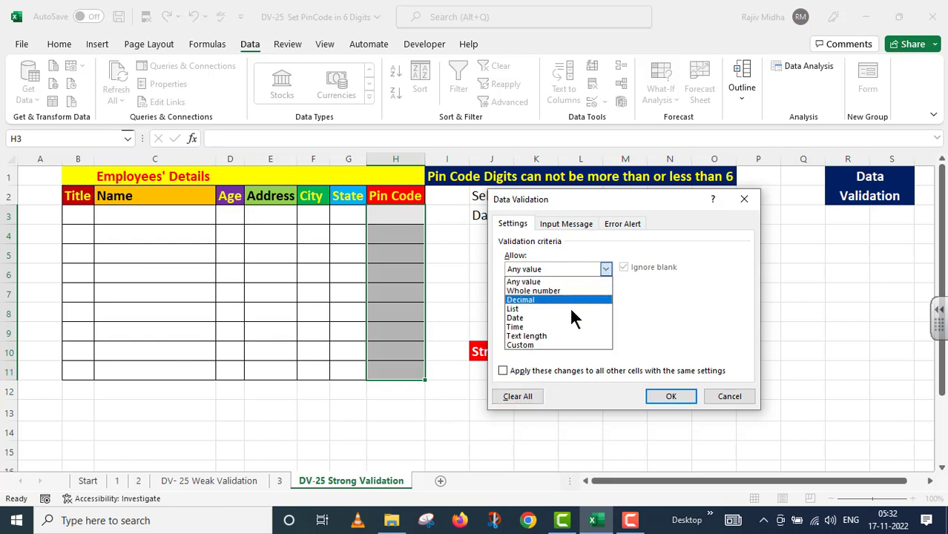
pyautogui.click(556, 345)
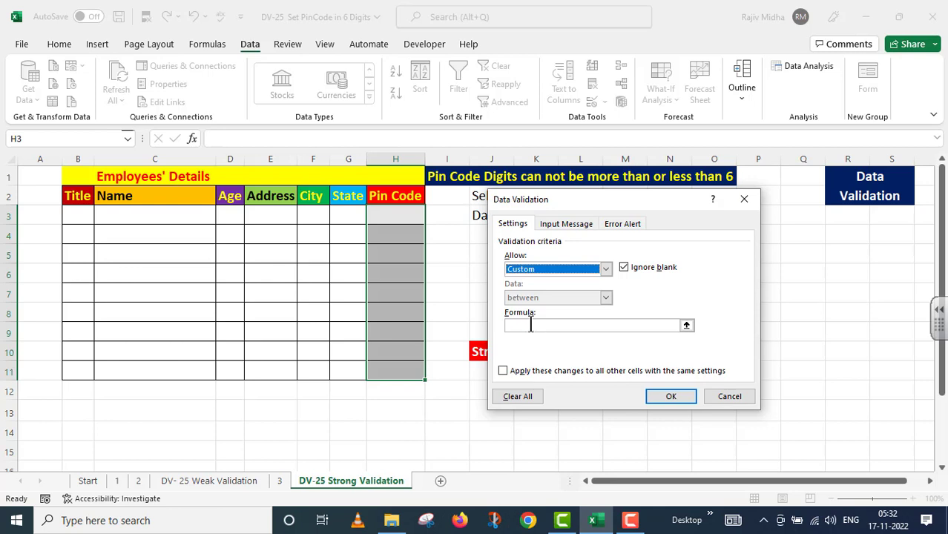
pyautogui.click(531, 327)
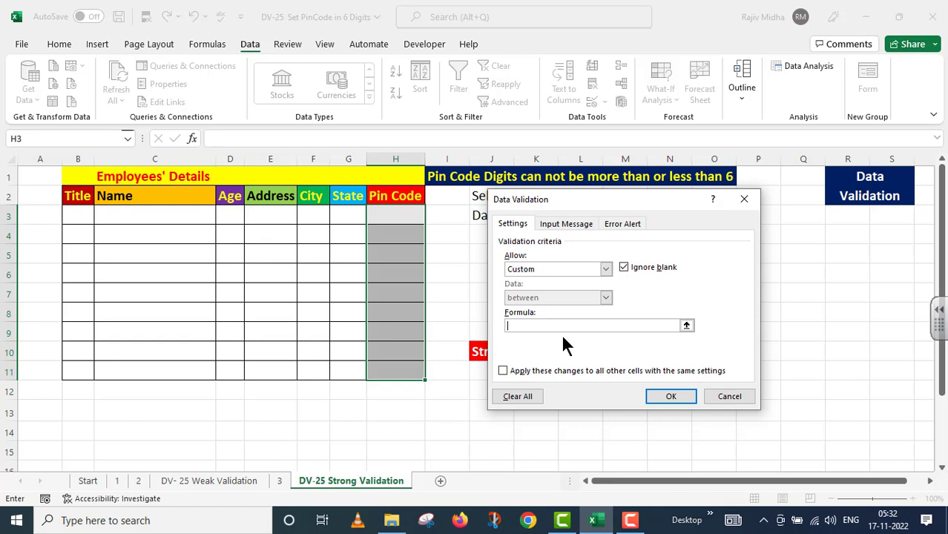
pyautogui.write('=AND(ISNUMBER(')
# Complete the formula as =AND(ISNUMBER(H3),LEN(H3)=6) and apply it to all same-setting cells.
pyautogui.click(401, 215)
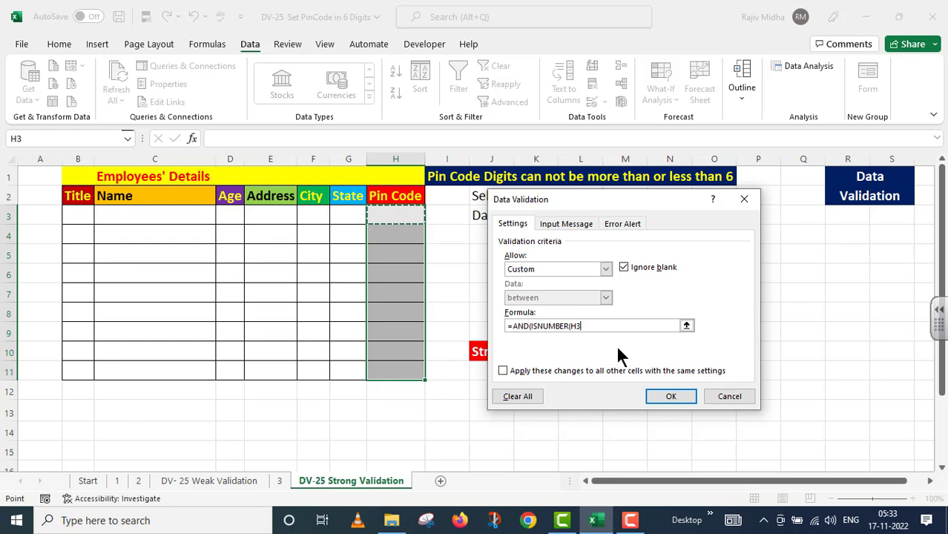
pyautogui.write(')')
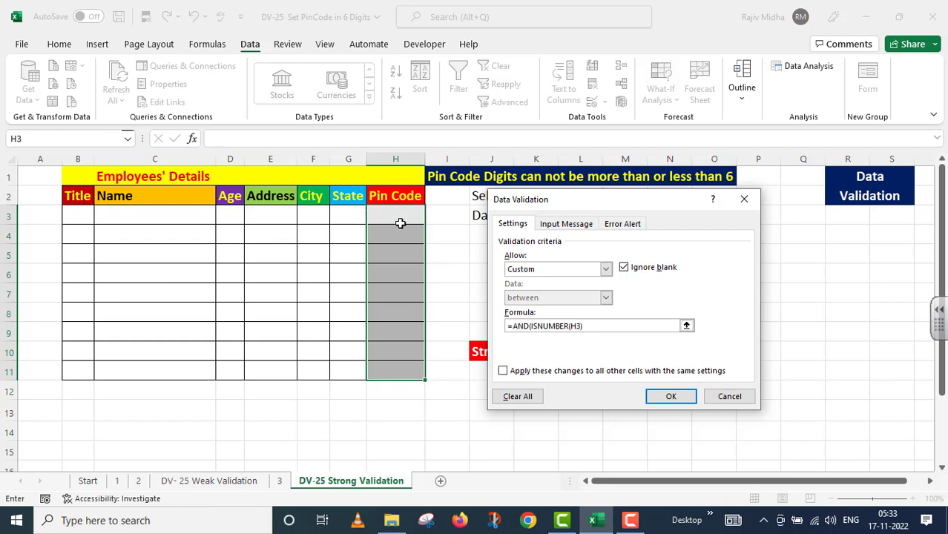
pyautogui.write(',LEN(')
pyautogui.click(400, 215)
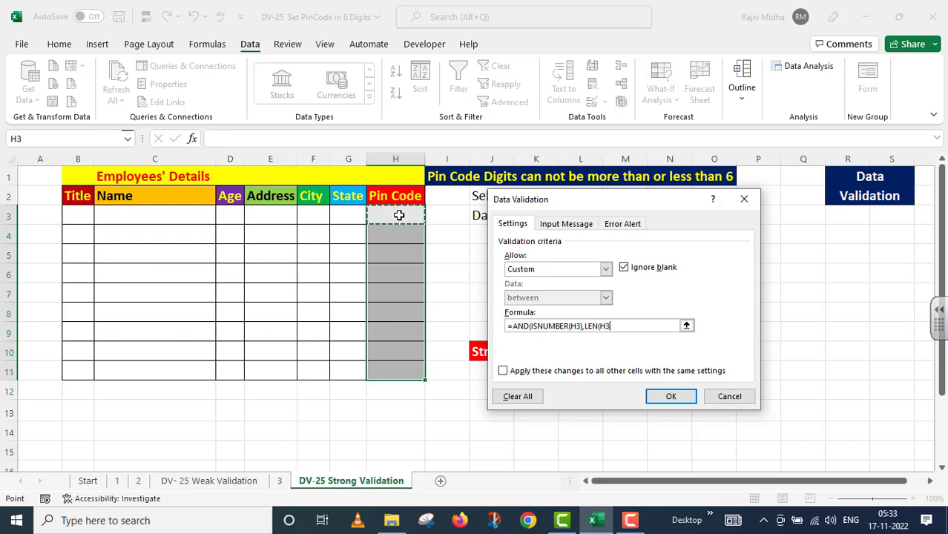
pyautogui.write(')=6)')
pyautogui.click(503, 371)
# Confirm the custom rule and enter the valid pin code 110085 in H3.
pyautogui.click(675, 393)
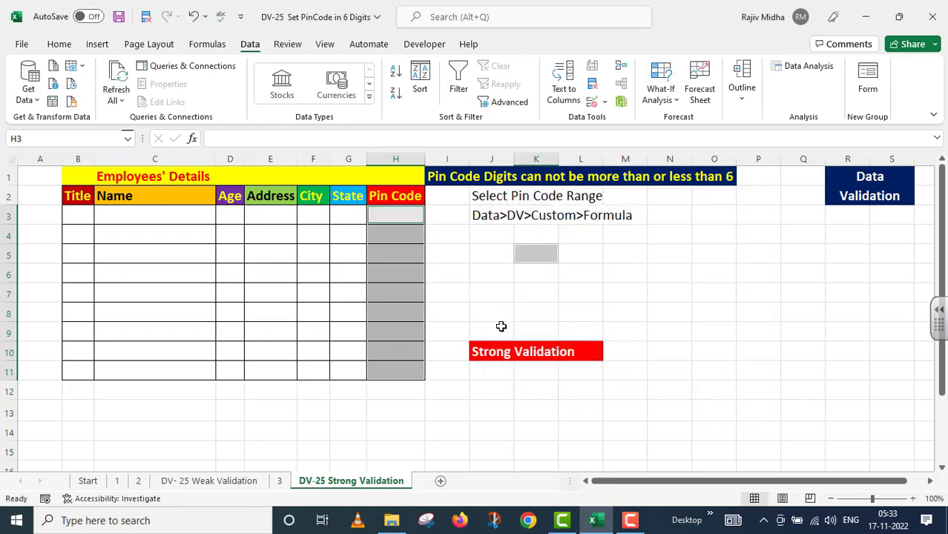
pyautogui.click(392, 214)
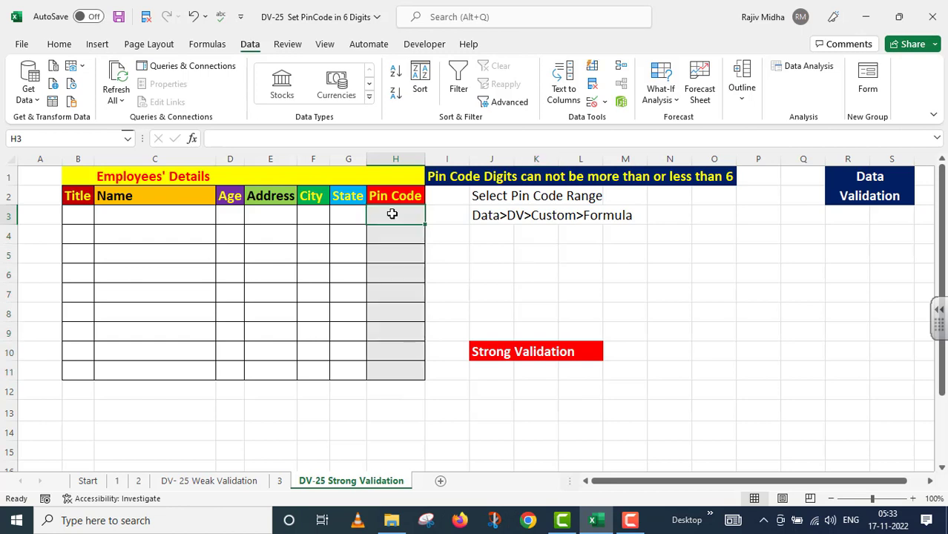
pyautogui.write('11')
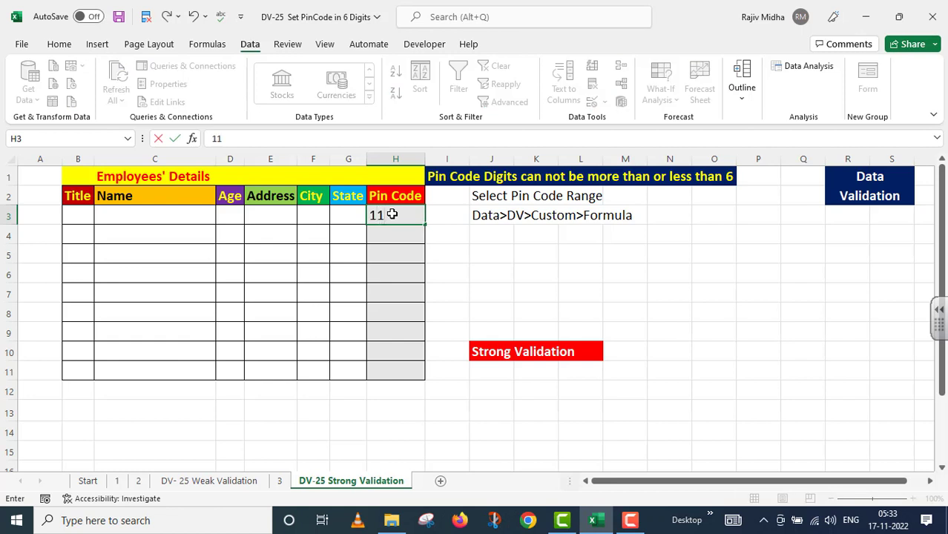
pyautogui.write('0085')
pyautogui.click(397, 236)
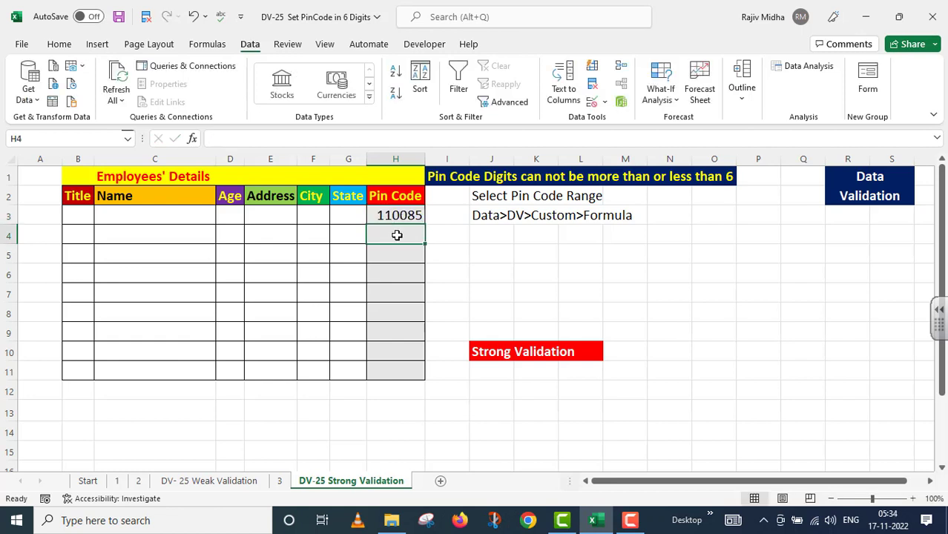
# Enter 110001 in H4, then submit the 5-digit code 11008 in H5.
pyautogui.write('11')
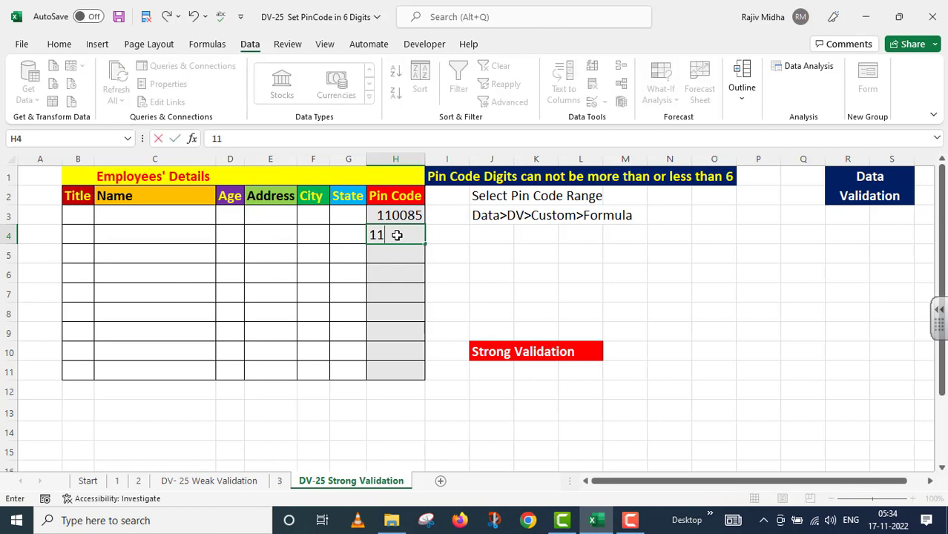
pyautogui.write('0001')
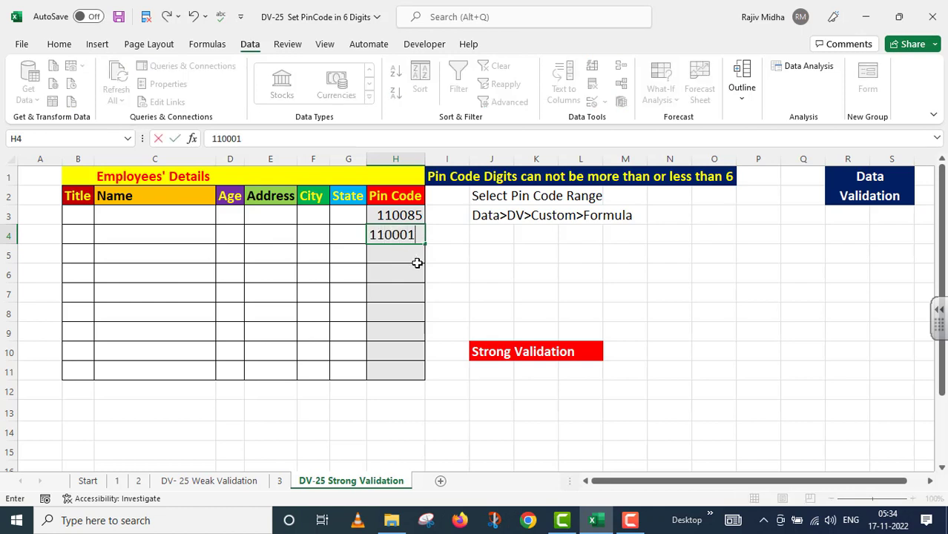
pyautogui.click(417, 263)
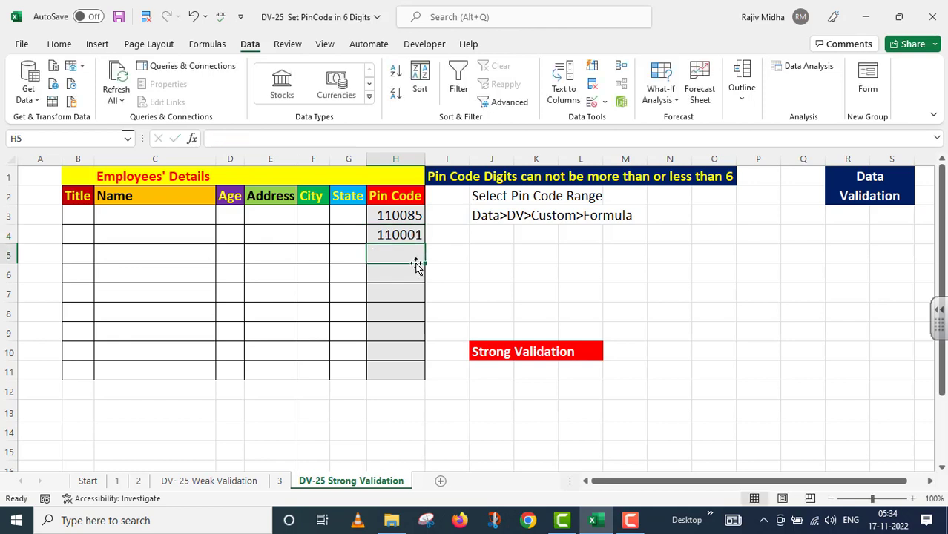
pyautogui.write('1')
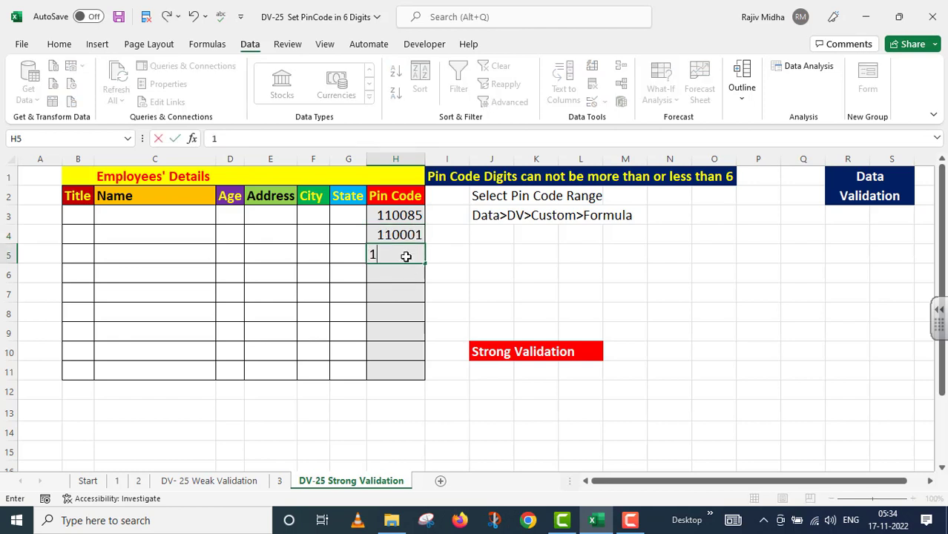
pyautogui.write('1008')
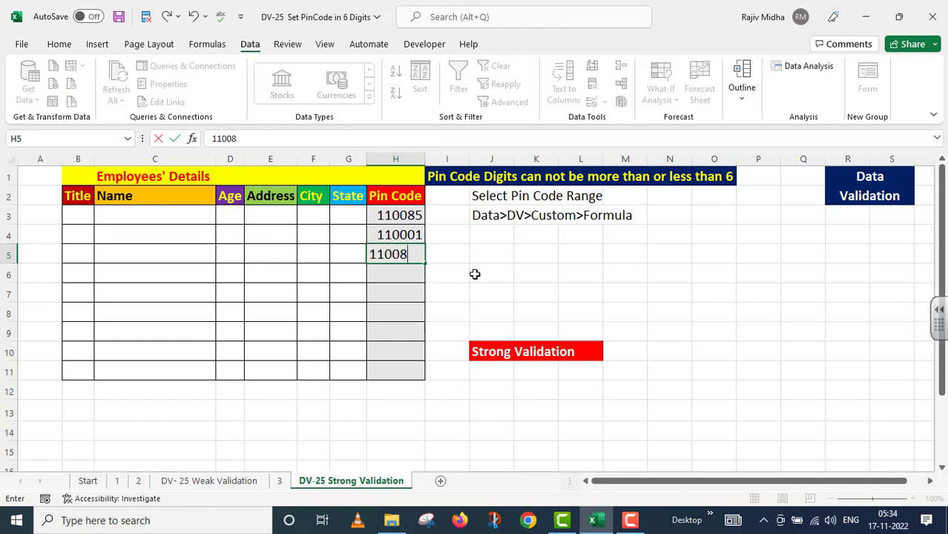
pyautogui.press('Return')
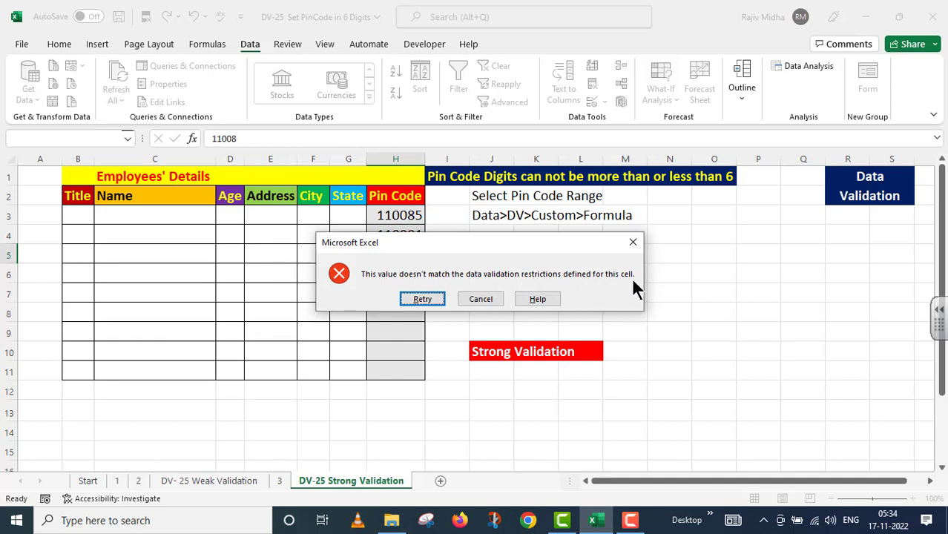
# Discard the rejected 11008, then try 1100085 in H5 and discard its rejection too.
pyautogui.click(482, 299)
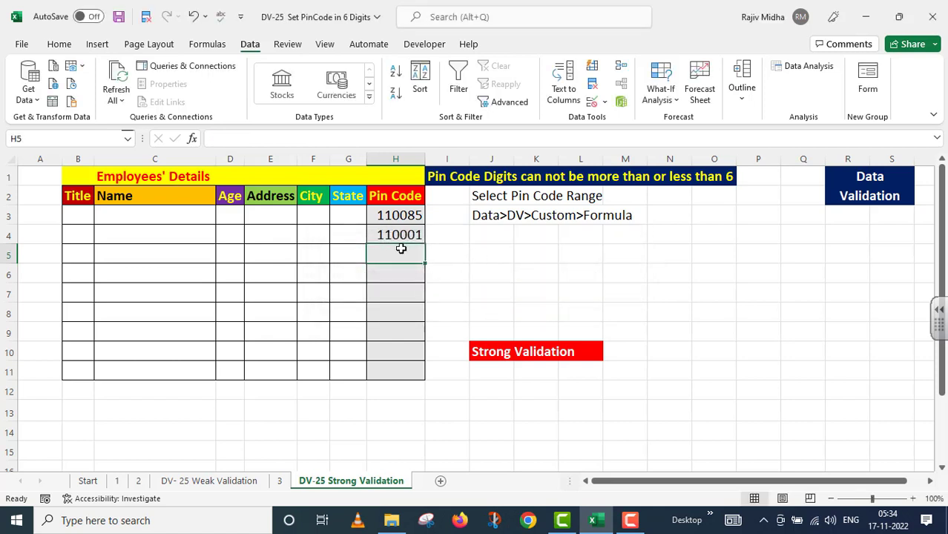
pyautogui.write('11')
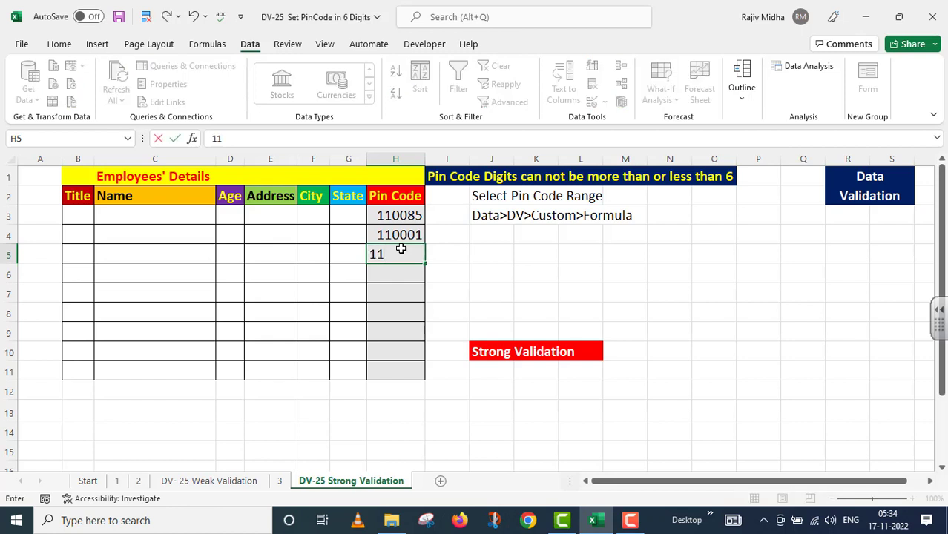
pyautogui.write('00085')
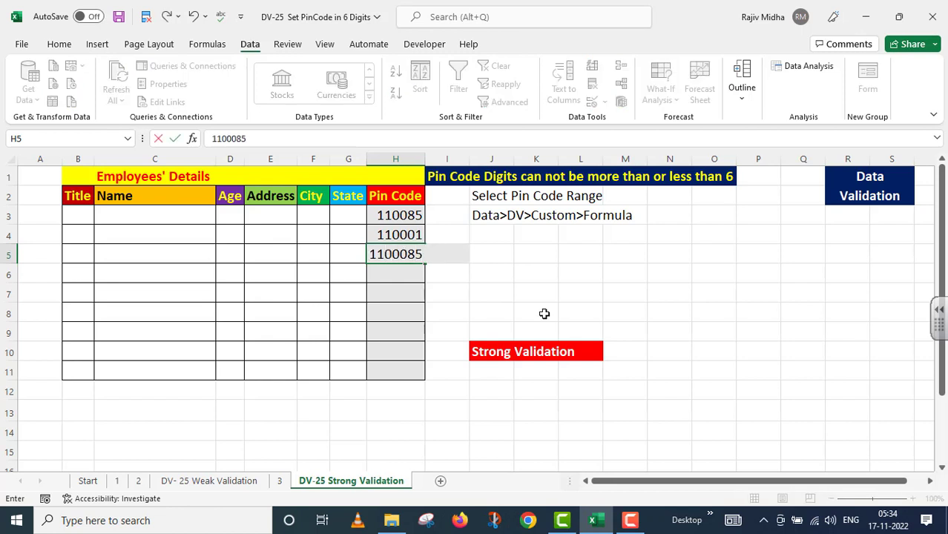
pyautogui.press('Return')
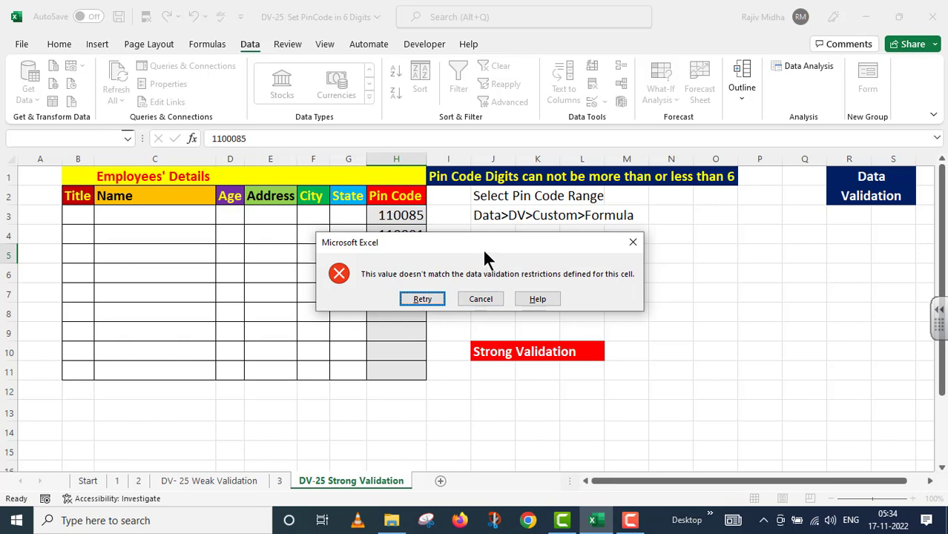
pyautogui.moveTo(484, 244); pyautogui.dragTo(489, 316)
pyautogui.click(490, 371)
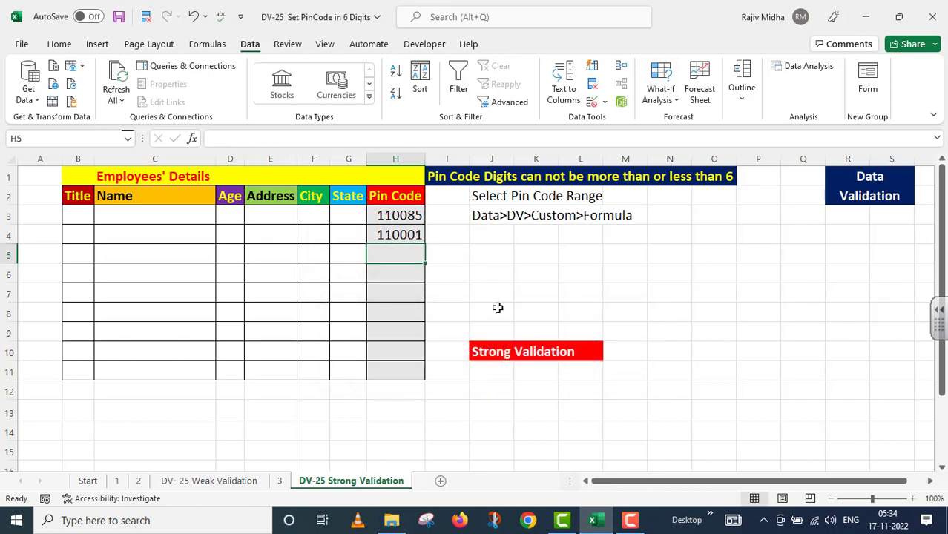
# Try the text ABCDEF in H5 and discard it after the validation error.
pyautogui.click(503, 278)
pyautogui.click(380, 250)
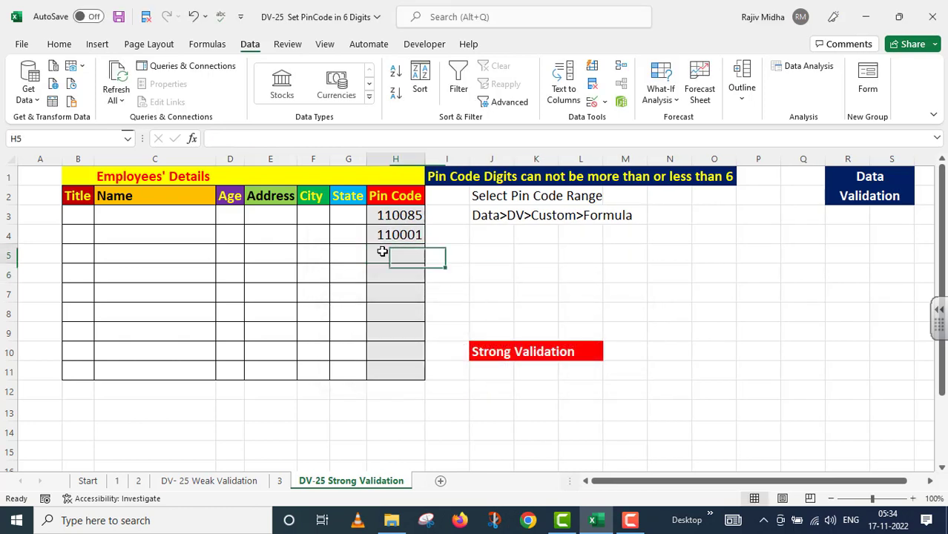
pyautogui.write('A')
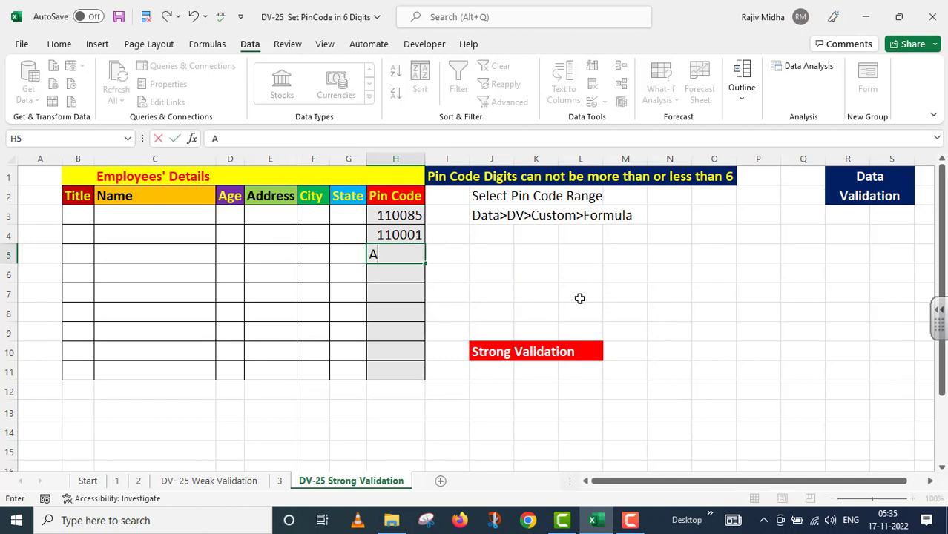
pyautogui.write('BCDEF')
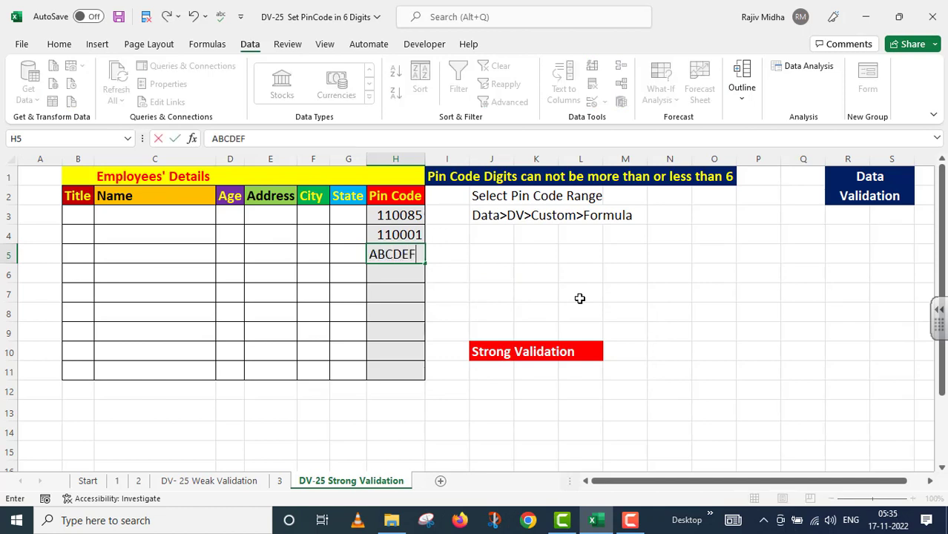
pyautogui.press('Return')
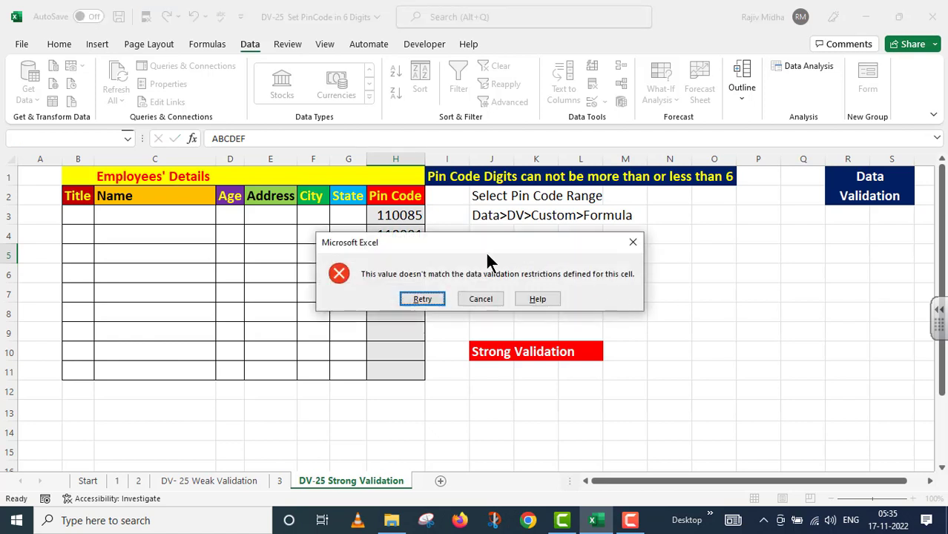
pyautogui.moveTo(488, 248); pyautogui.dragTo(616, 254)
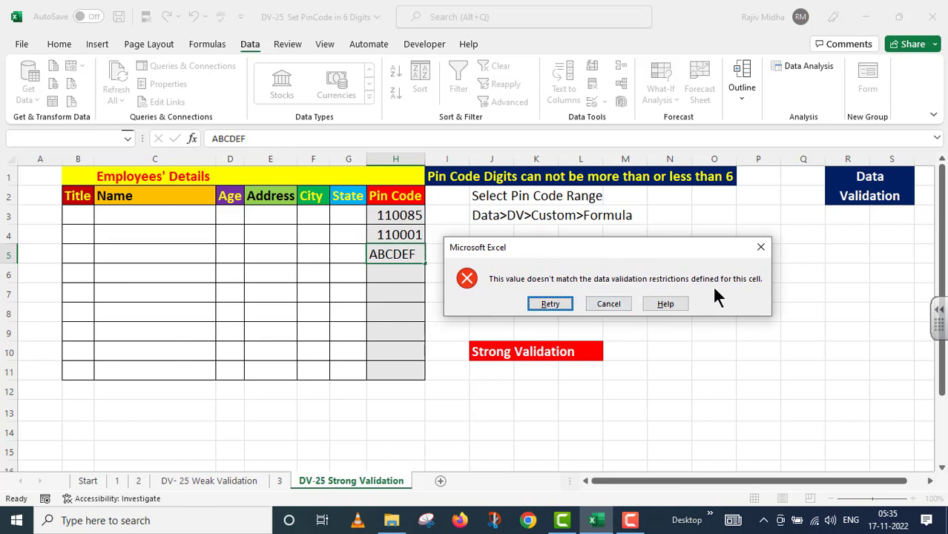
pyautogui.click(612, 302)
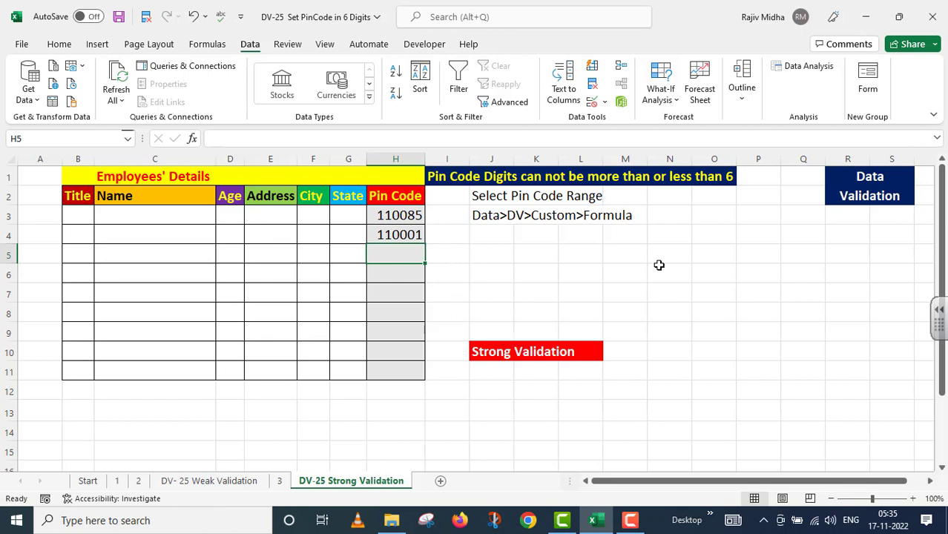
# Paste the validation-settings screenshot and place it to the right of the Pin Code table.
pyautogui.hotkey('ctrl', 'v')
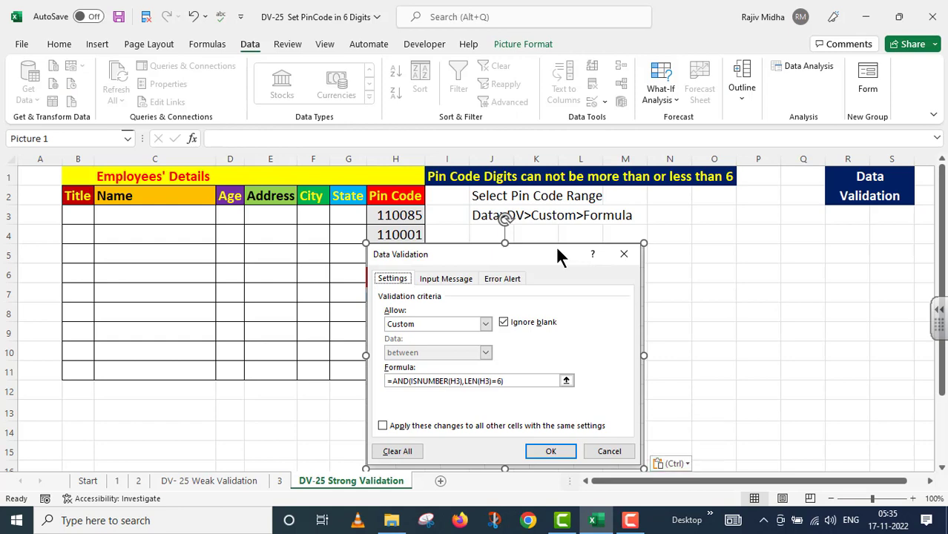
pyautogui.moveTo(552, 249); pyautogui.dragTo(772, 239)
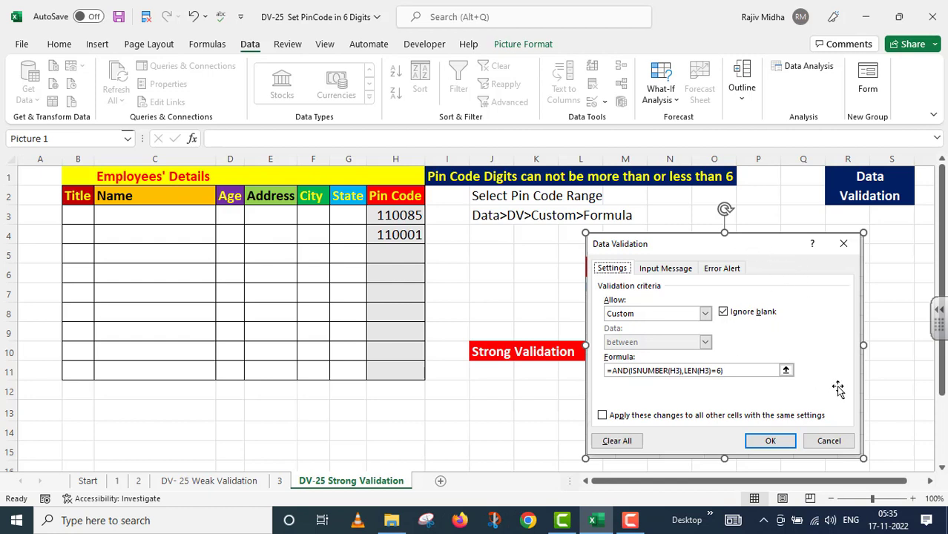
pyautogui.hotkey('ctrl', 'pageup')
pyautogui.hotkey('ctrl', 'pageup')
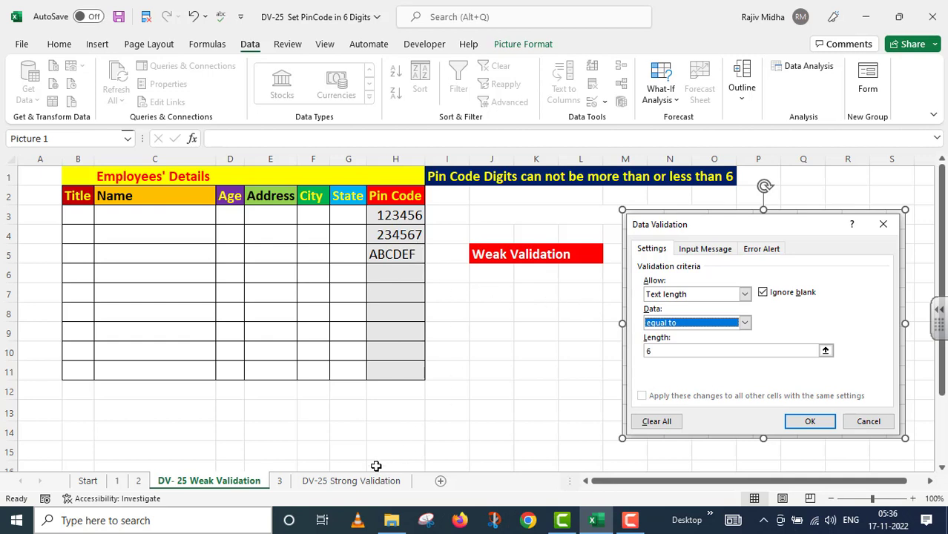
pyautogui.press('Escape')
pyautogui.click(351, 481)
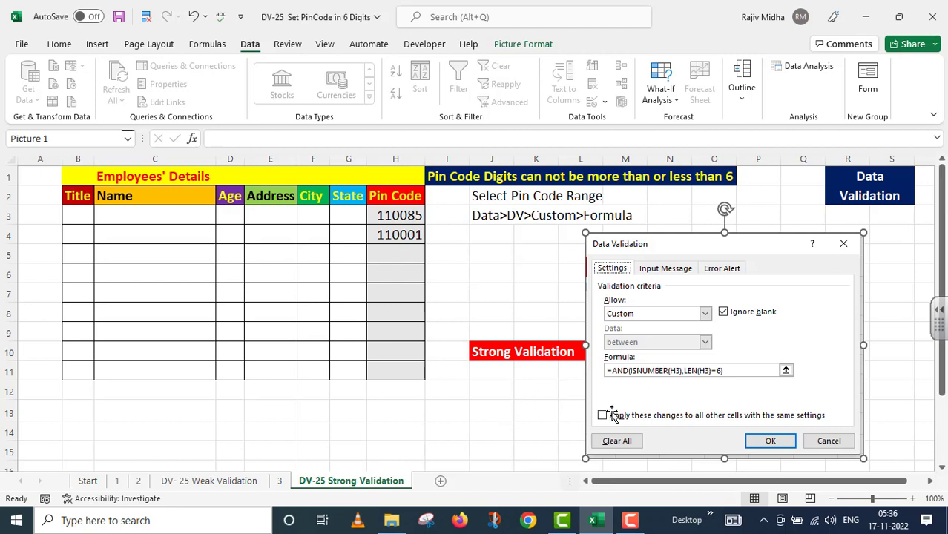